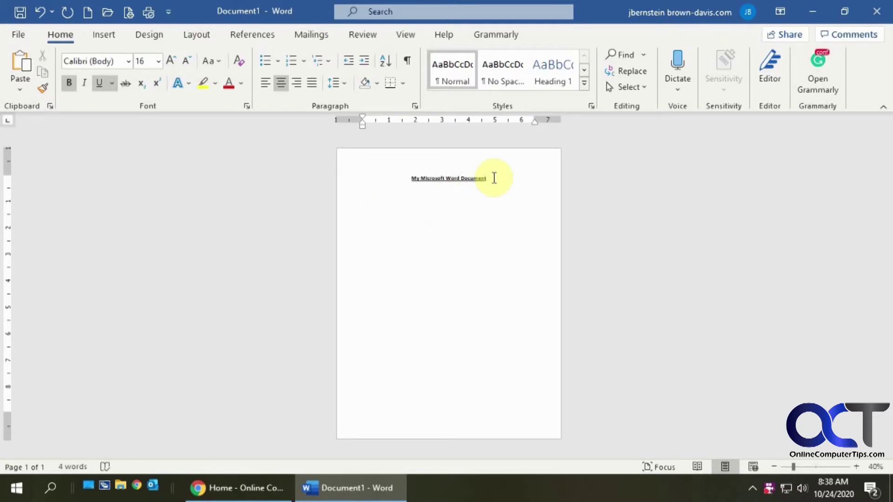
Step: Duplicate the title 'My Microsoft Word Document' on a new line below the original
drag(489, 178, 408, 180)
key(ctrl+c)
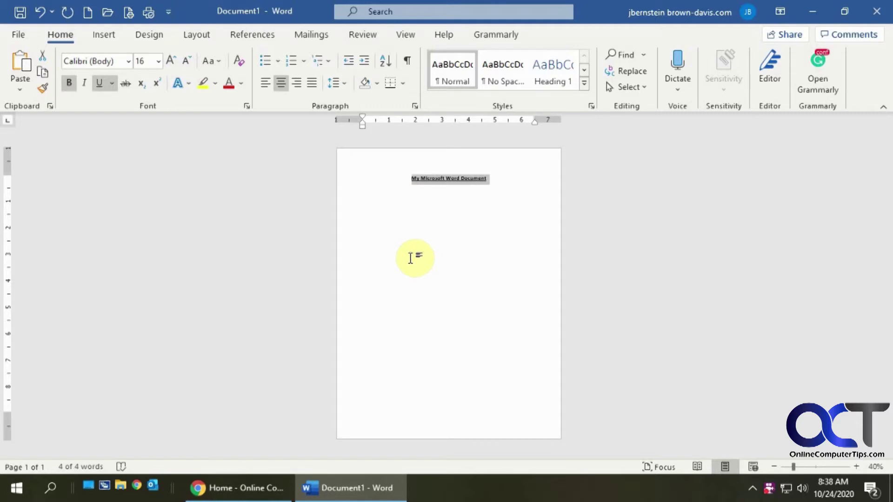
click(491, 180)
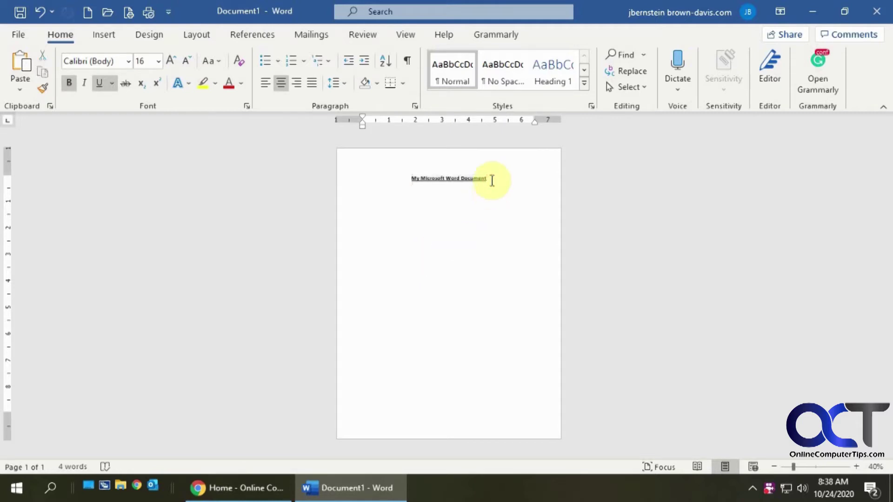
key(Return)
key(ctrl+v)
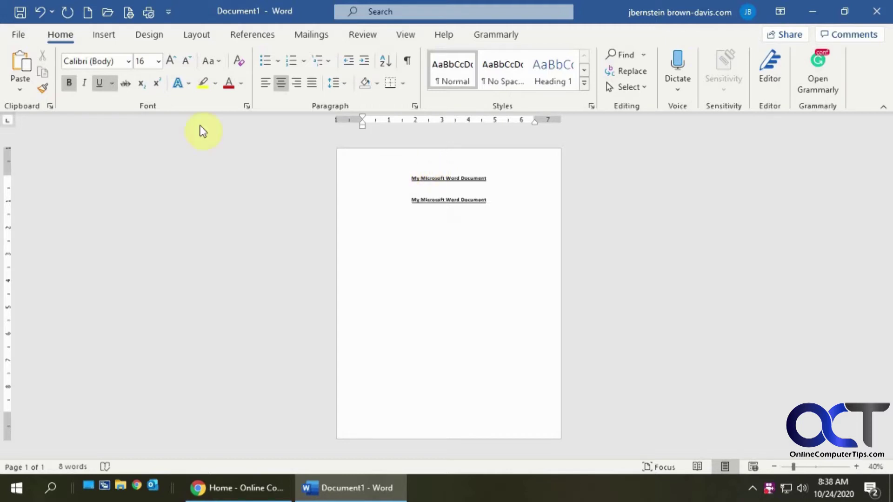
Step: Open the Customize Keyboard dialog from Word Options' Customize Ribbon page
click(21, 35)
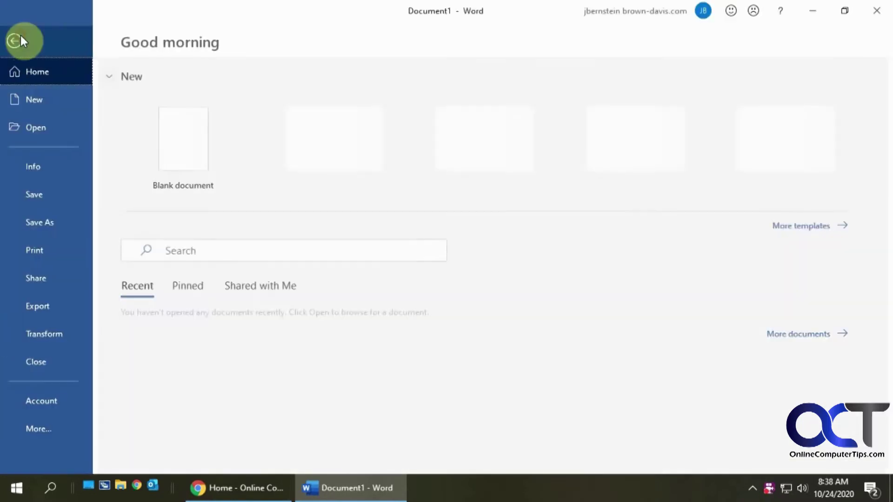
click(55, 426)
click(154, 464)
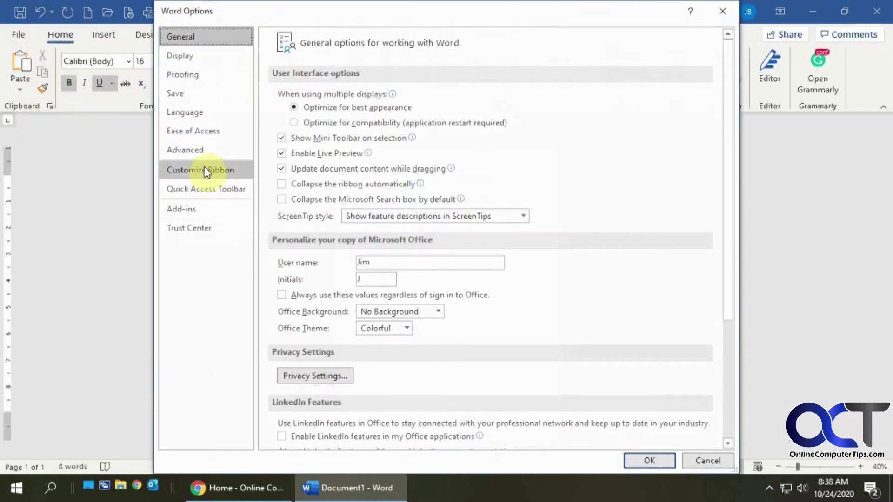
click(201, 170)
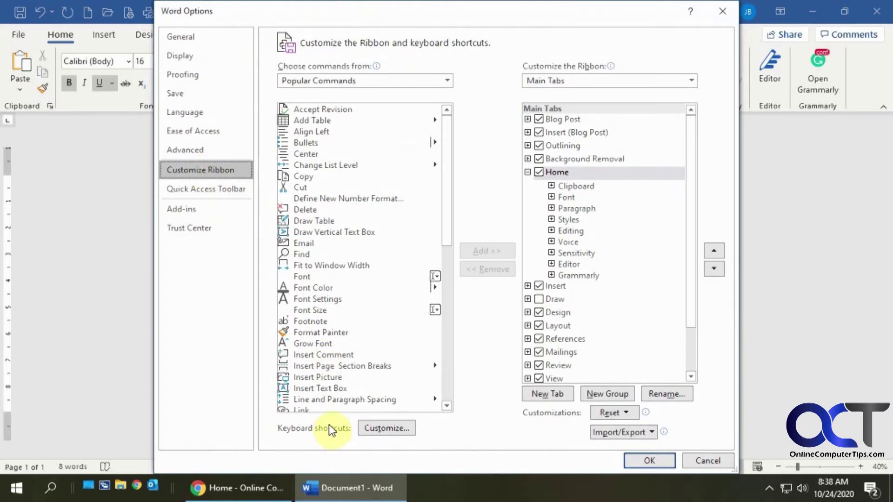
click(386, 429)
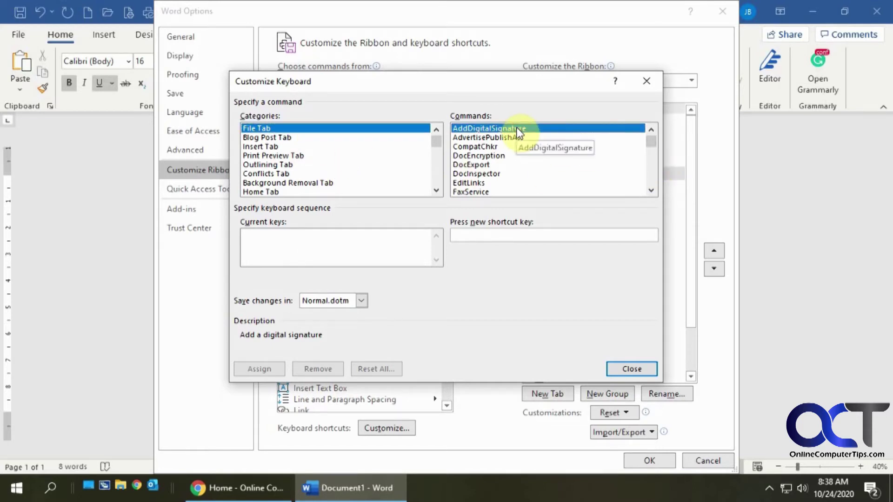
Step: Review the current shortcut keys for File Tab commands like FileOpen and FileSaveAs
key(Down)
key(Down)
key(Down)
key(Down)
key(Down)
key(Down)
key(Down)
key(Down)
key(Down)
key(Down)
key(Down)
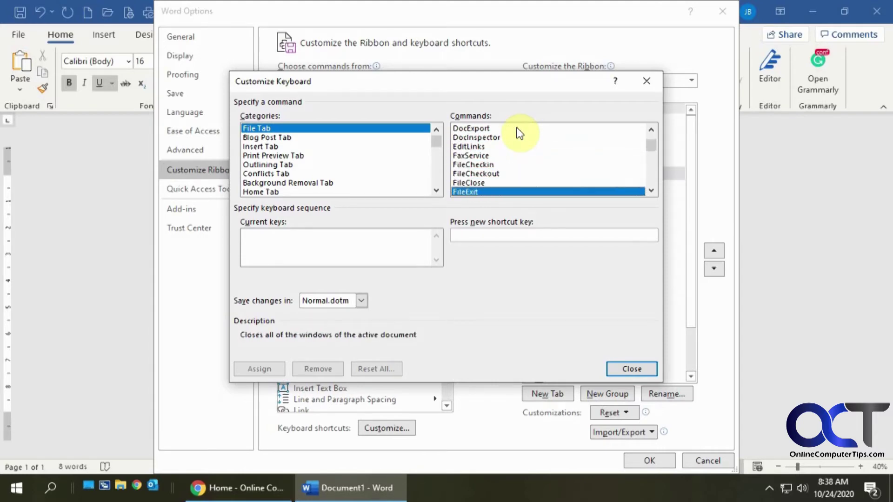
key(Down)
key(Down)
key(Down)
key(Up)
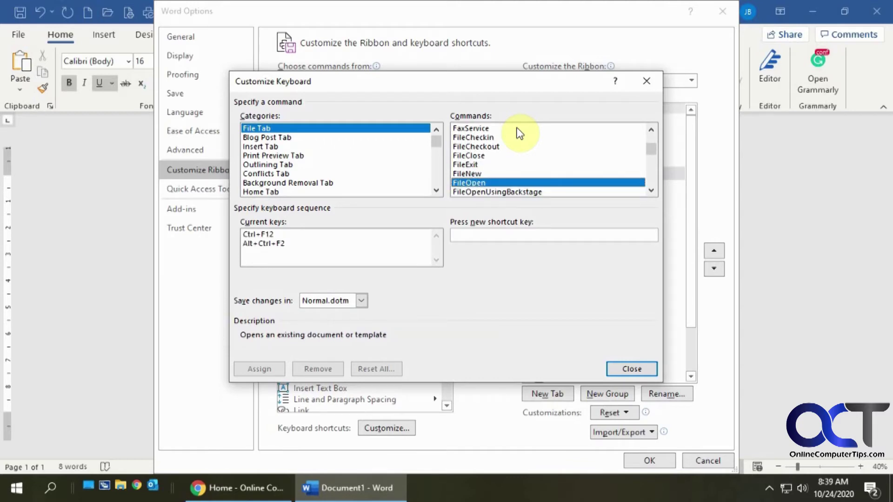
key(Down)
key(Down)
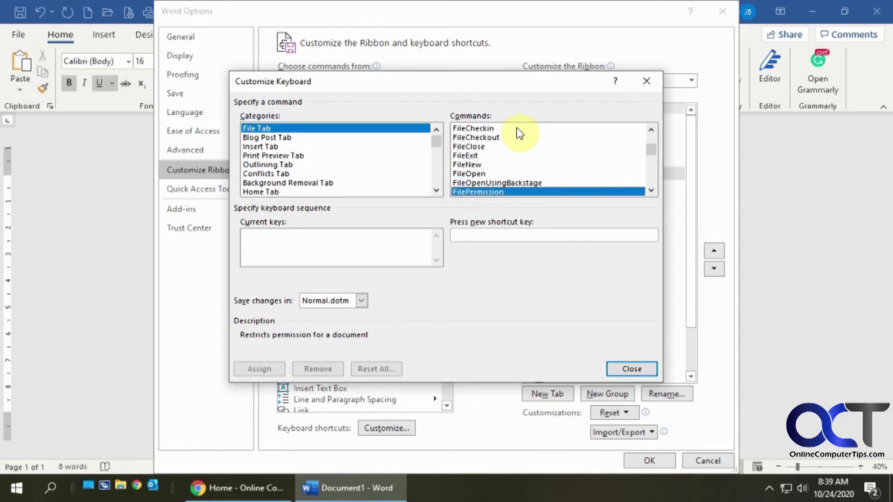
key(Down)
key(Down)
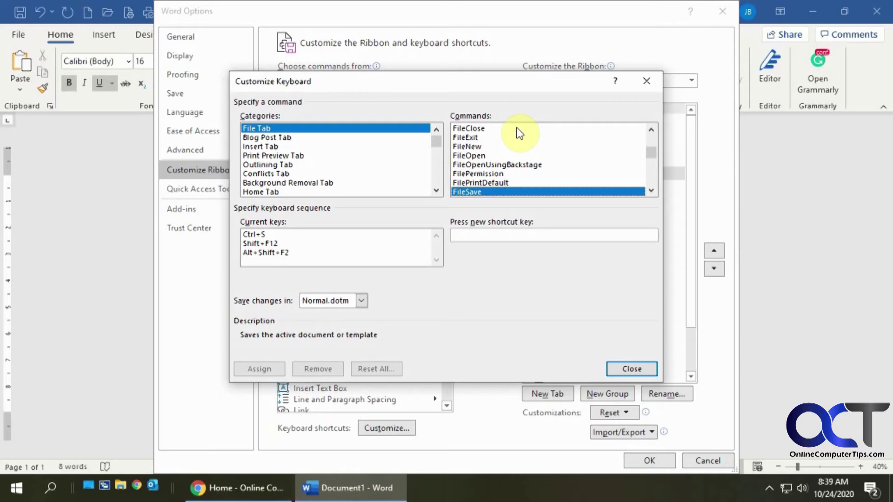
key(Down)
key(Down)
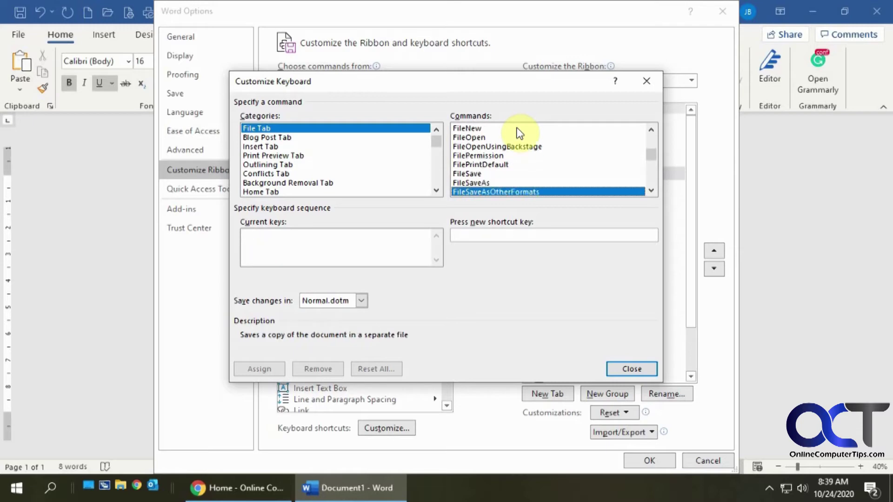
key(Down)
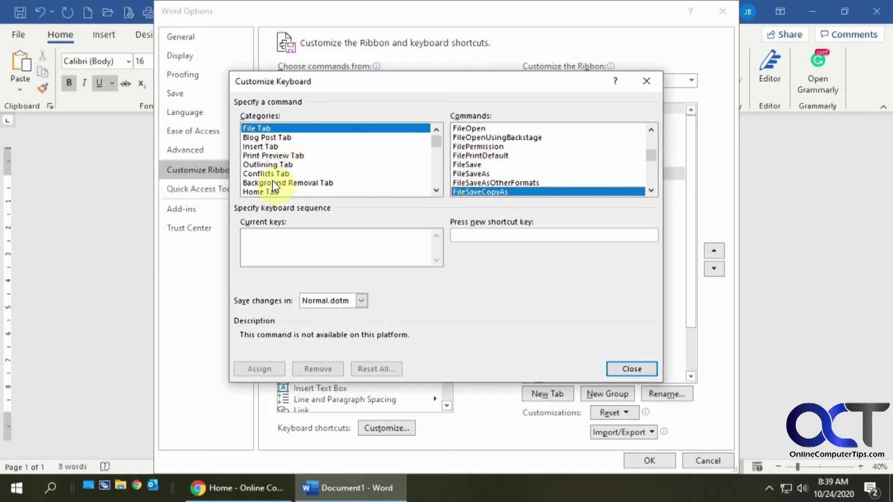
Step: Switch the category to All Commands and select Zoom100, which has no current keys
drag(439, 147, 437, 185)
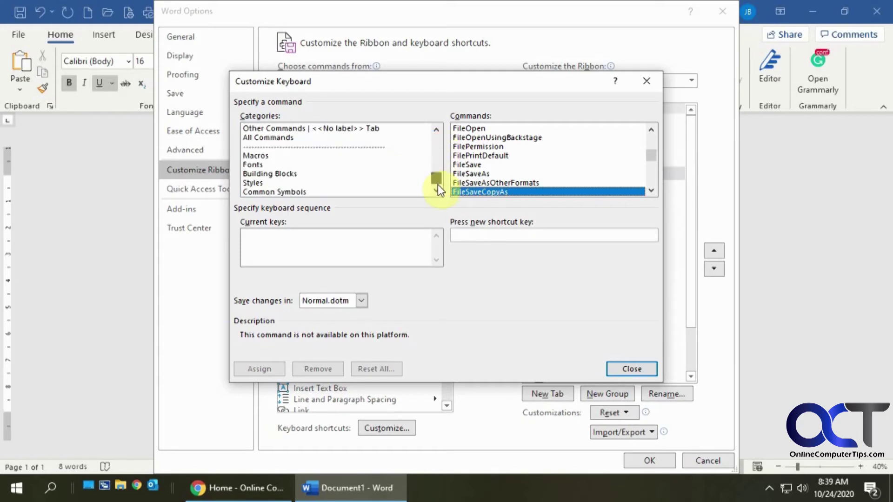
click(291, 138)
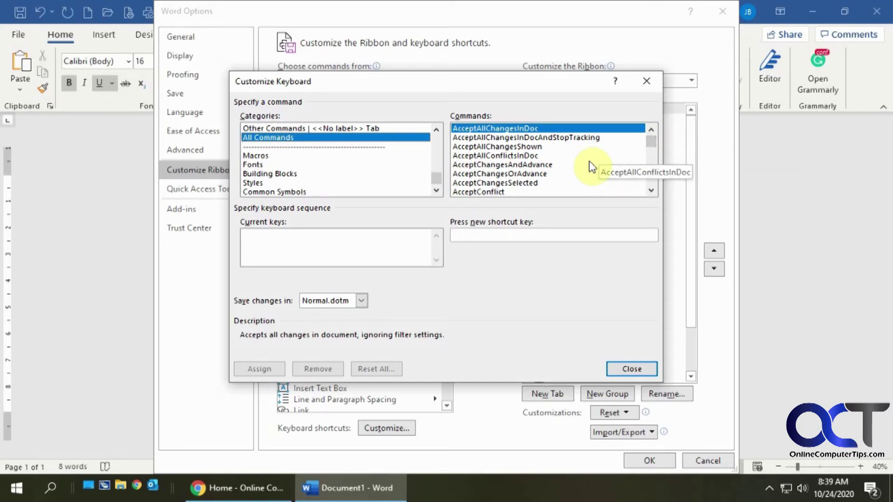
click(652, 139)
mouse_move(651, 138)
mouse_down()
mouse_move(649, 147)
mouse_move(649, 136)
mouse_up()
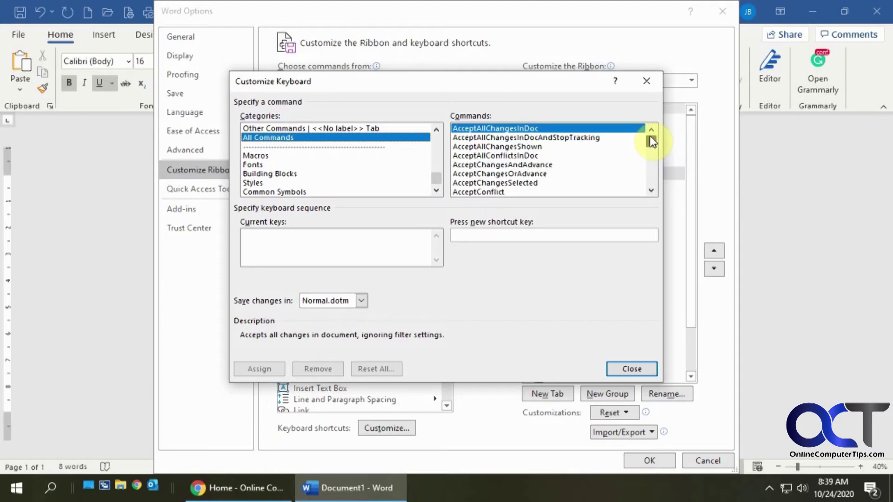
drag(649, 135, 649, 197)
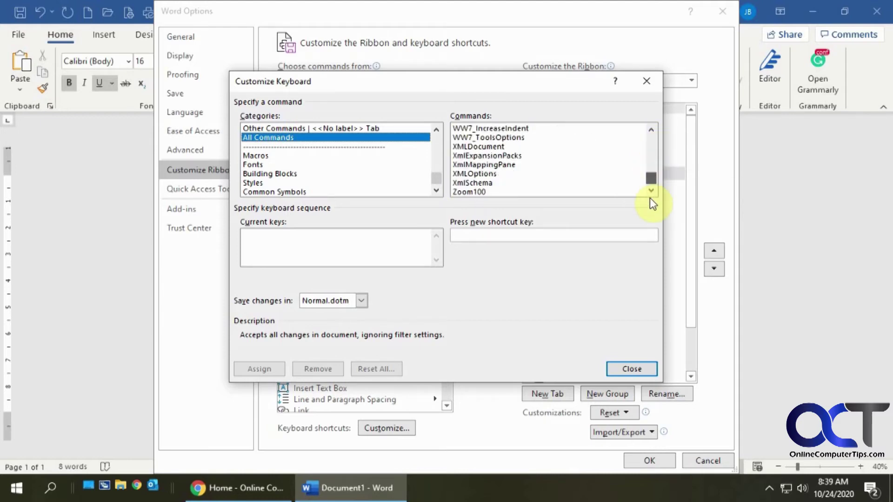
click(481, 192)
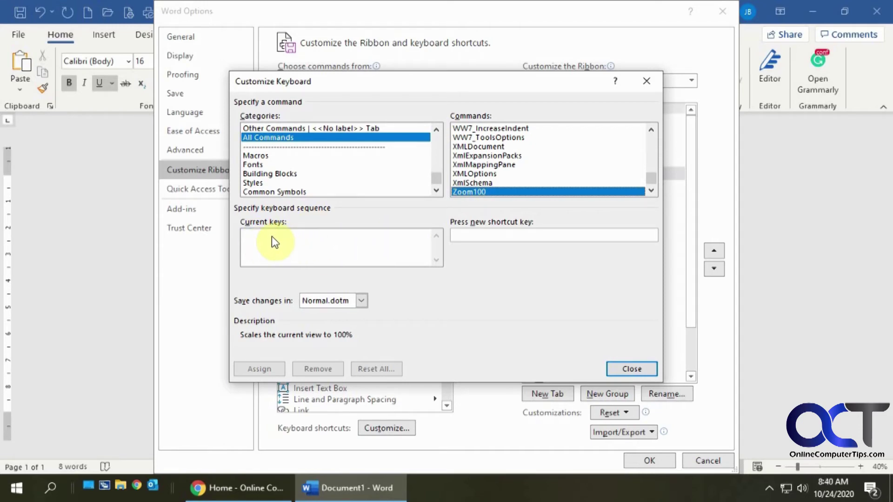
click(480, 236)
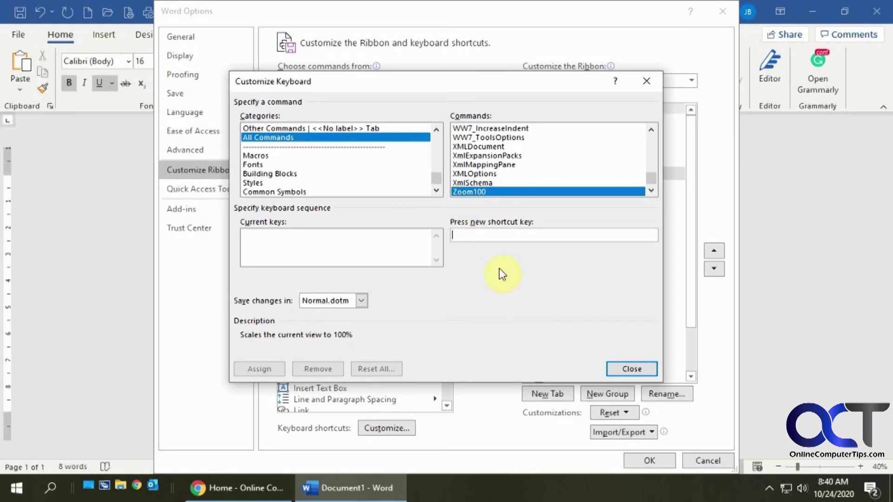
Step: Assign Alt+comma to Zoom100 and close the Customize Keyboard dialog
key(alt+comma)
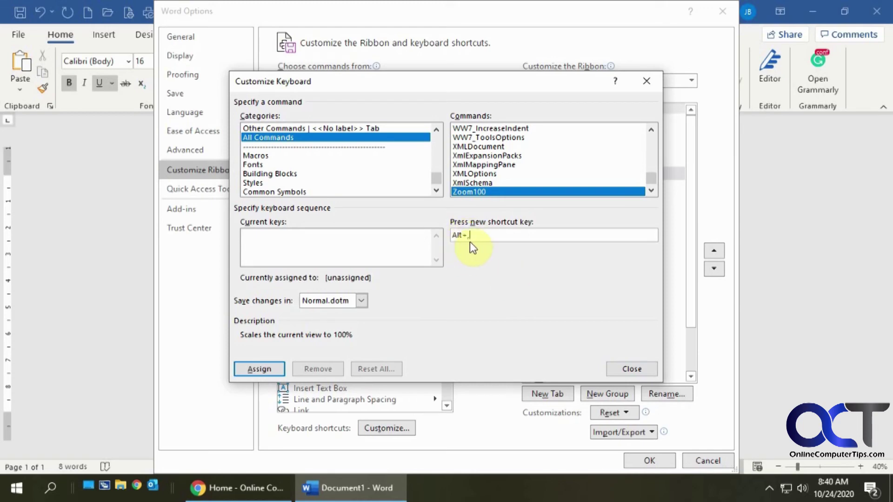
click(269, 367)
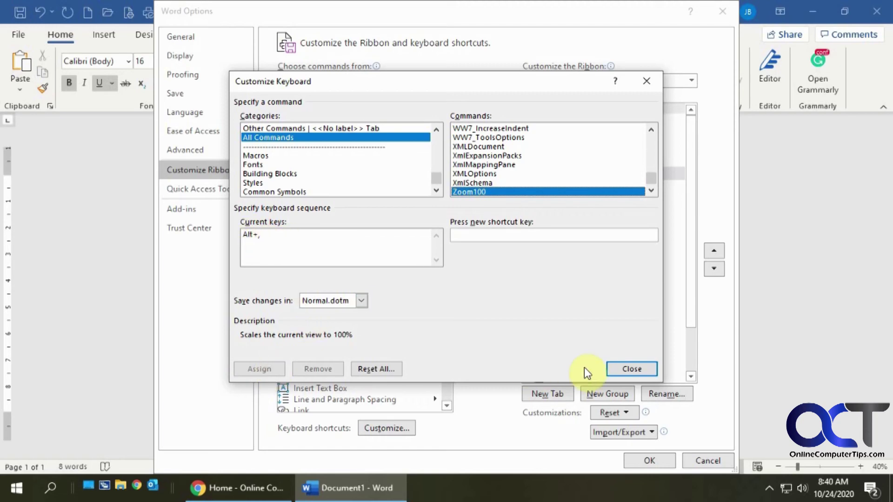
click(623, 368)
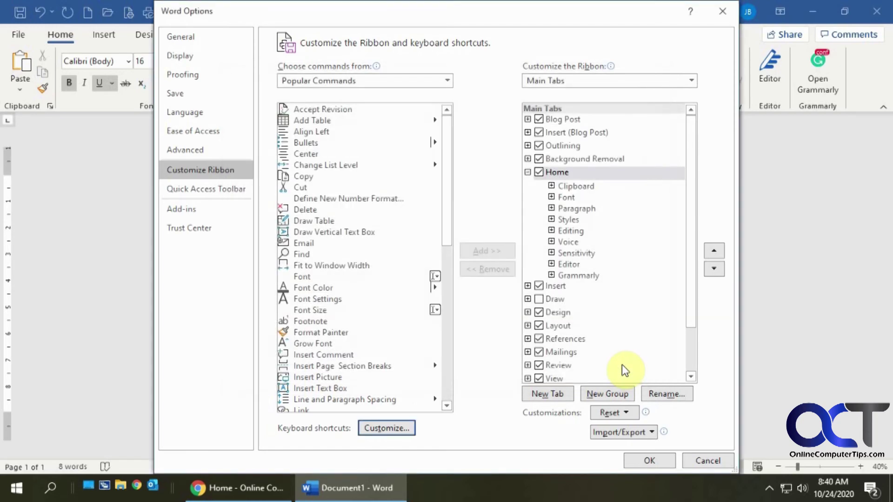
Step: Close Word Options and zoom the document in to over 300% to test the shortcut
click(653, 461)
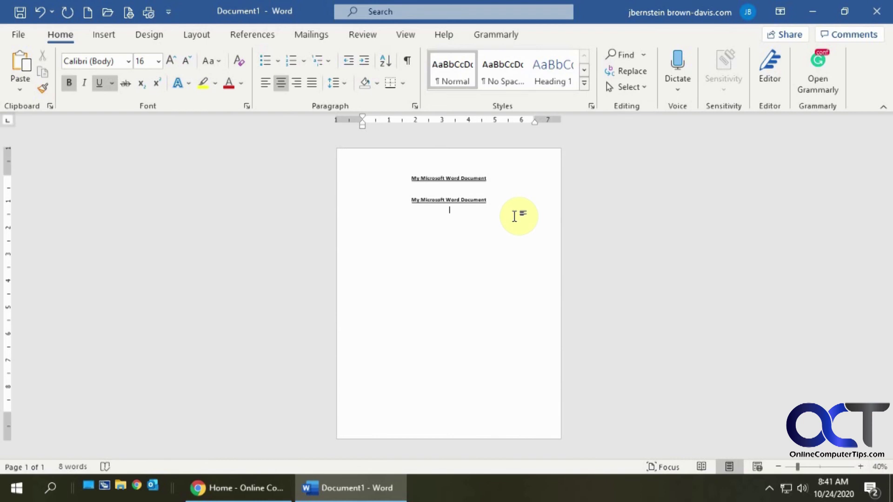
ctrl+scroll(514, 216, up, 6)
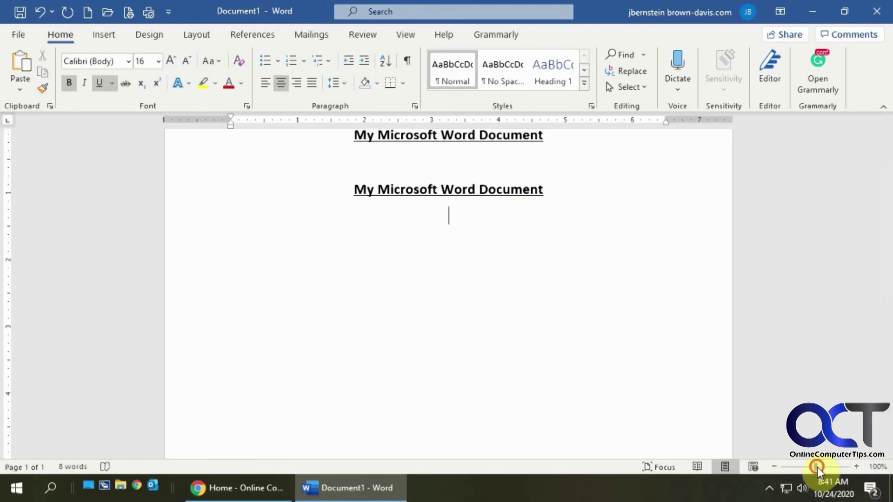
drag(816, 467, 842, 467)
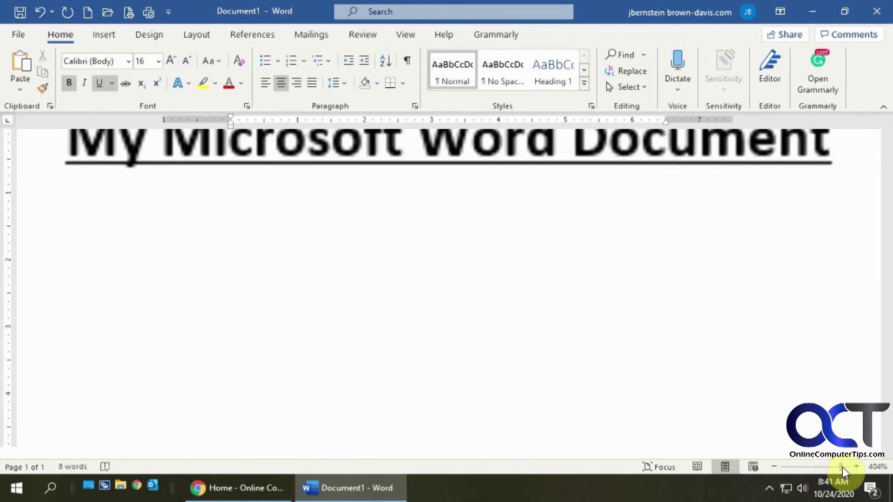
ctrl+scroll(759, 330, down, 20)
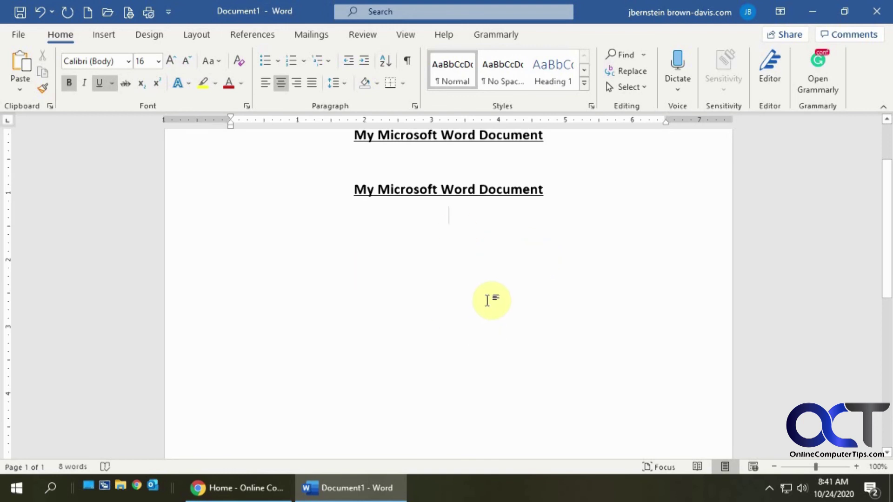
Step: Reopen Customize Keyboard and list All Commands starting from AcceptAllChangesInDoc
click(20, 33)
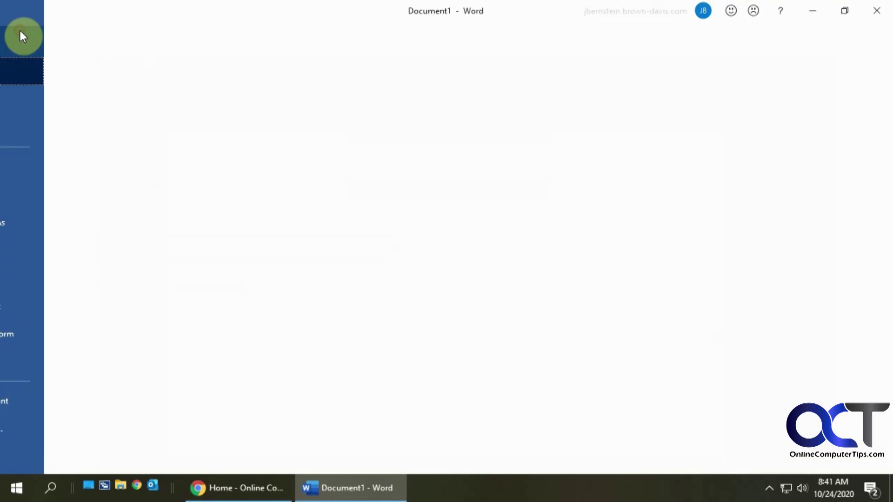
click(56, 433)
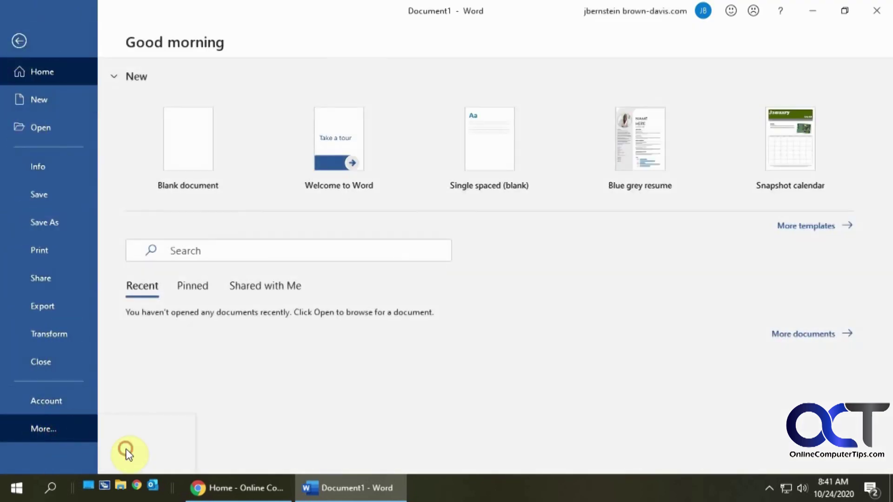
click(129, 453)
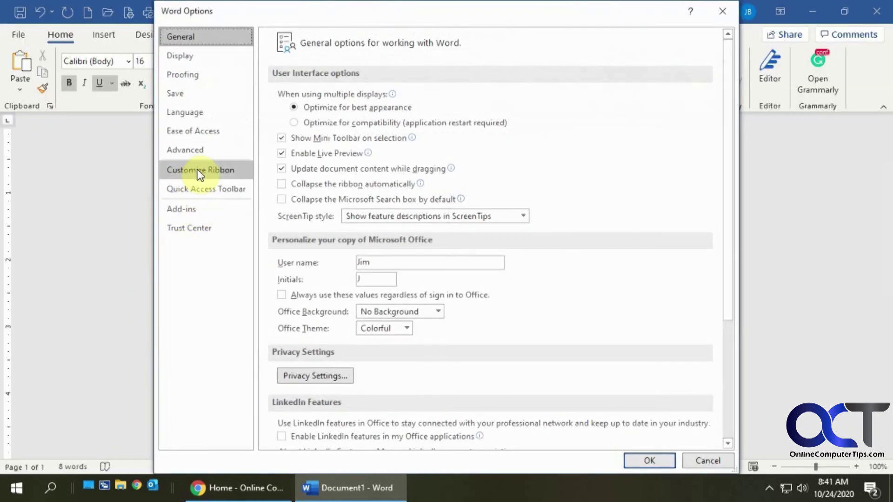
click(200, 172)
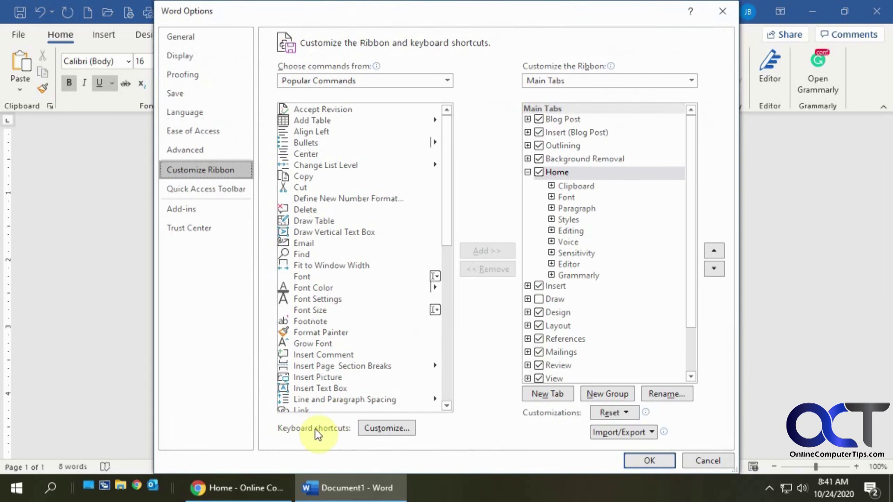
click(378, 428)
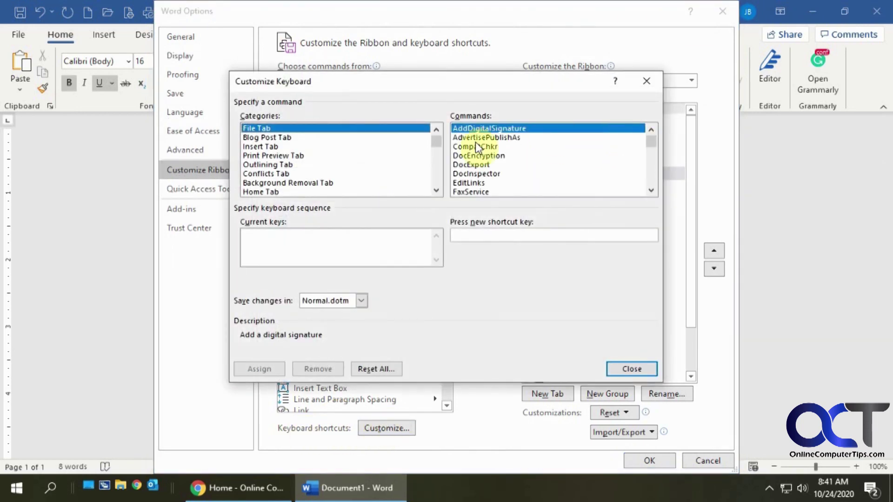
drag(439, 147, 440, 188)
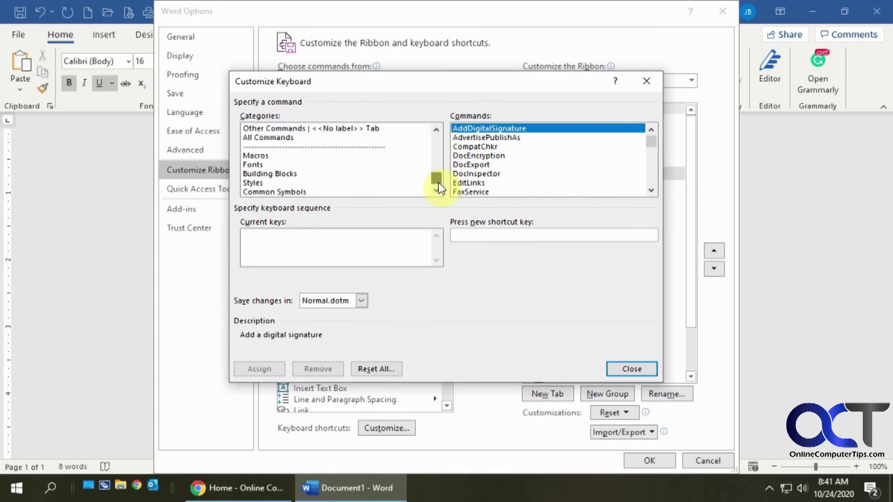
click(285, 138)
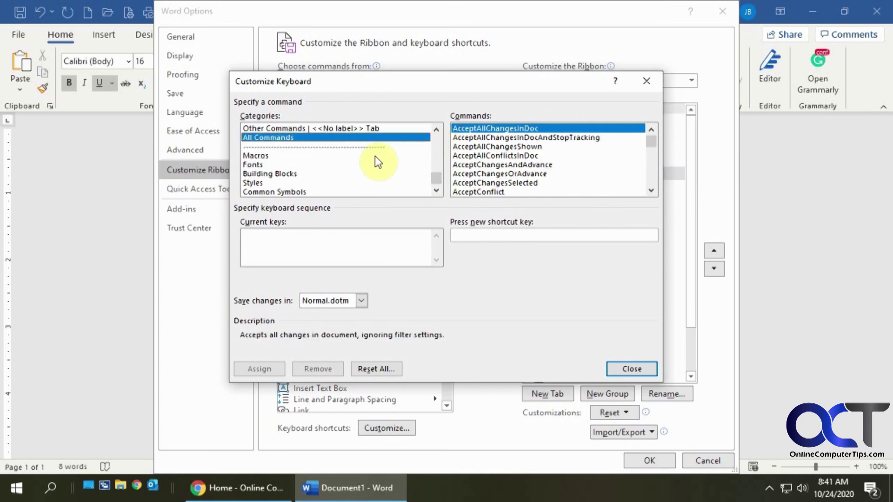
mouse_move(443, 178)
mouse_down()
mouse_move(434, 168)
mouse_move(437, 180)
mouse_up()
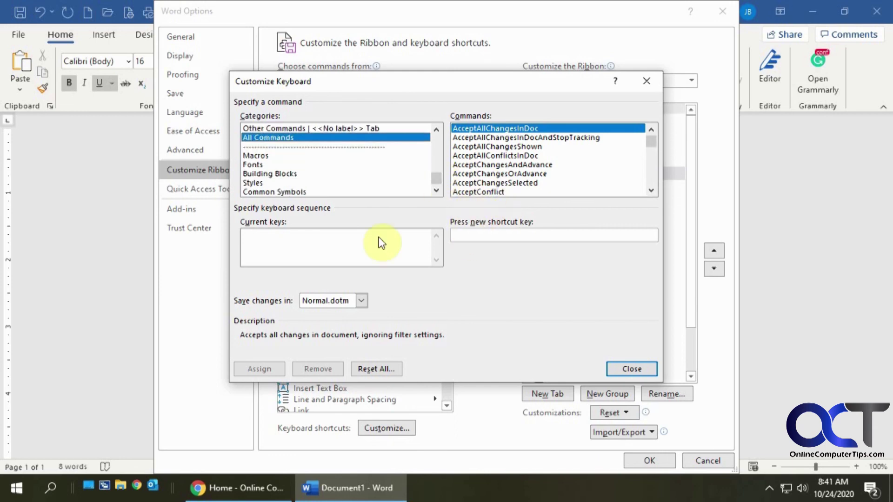